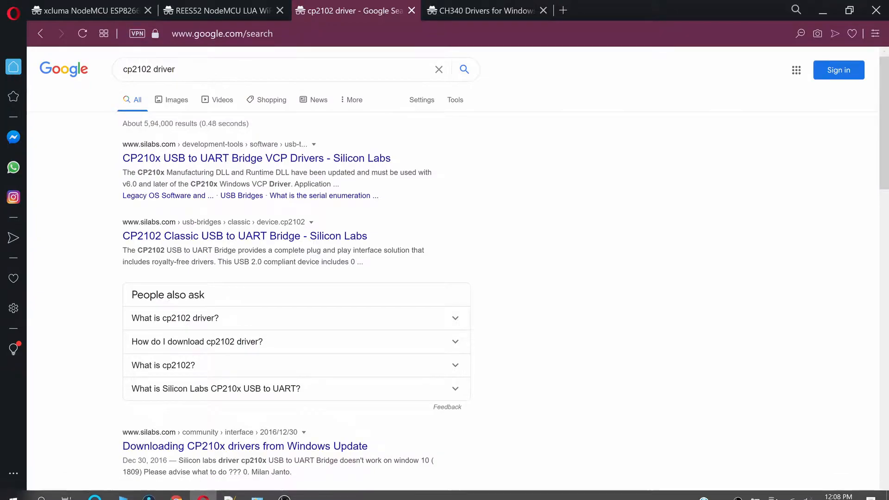
- Search the web for "arduino ide" in a new tab and open the Arduino software page from the results
click(563, 11)
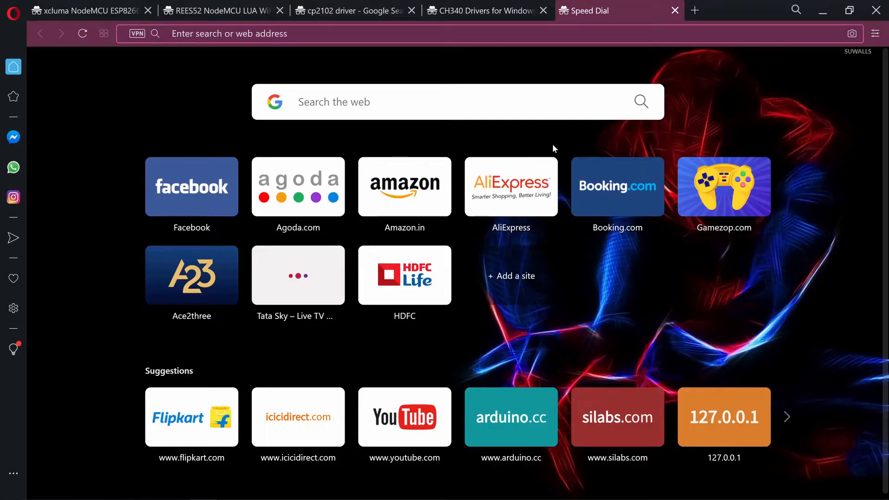
text(arduino ide)
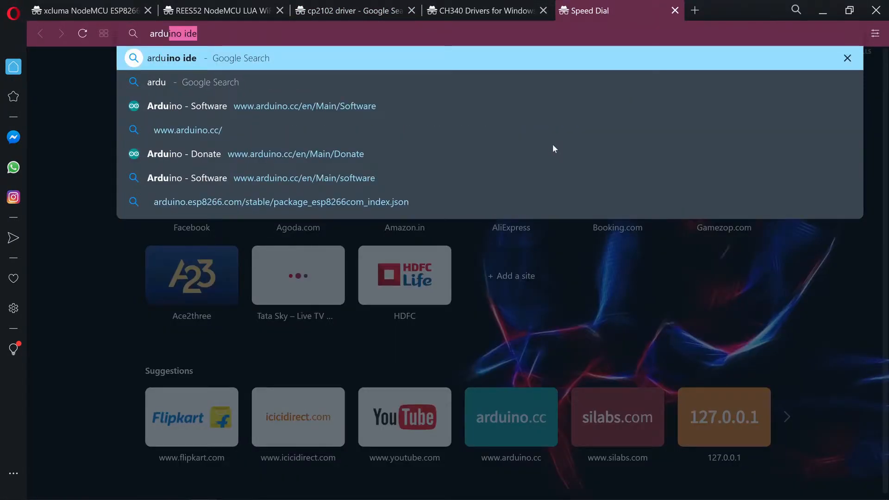
key(Return)
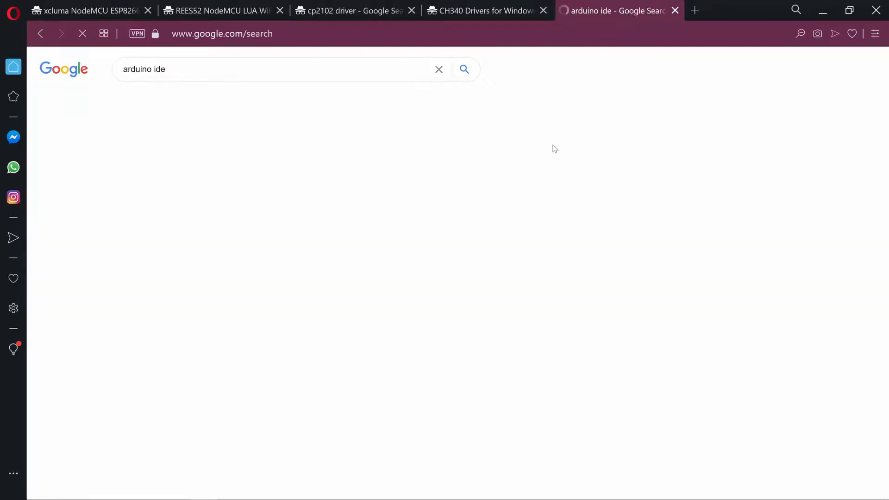
click(207, 159)
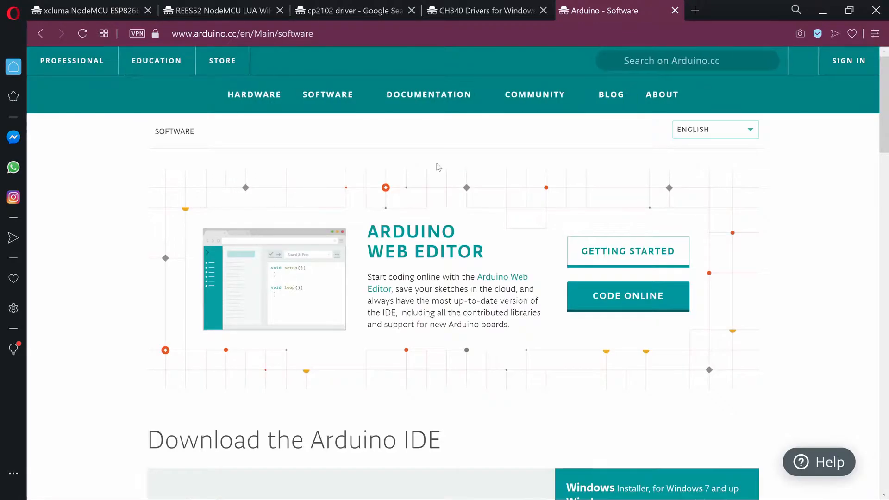
- Download the Arduino 1.8.13 Windows installer for Windows 7 and up without making a contribution
scroll(420, 178, down, 5)
scroll(420, 181, down, 1)
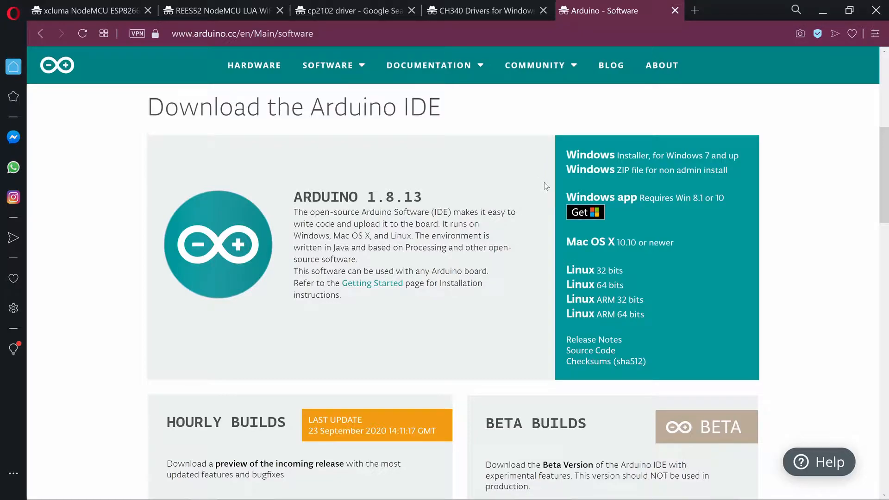
click(651, 154)
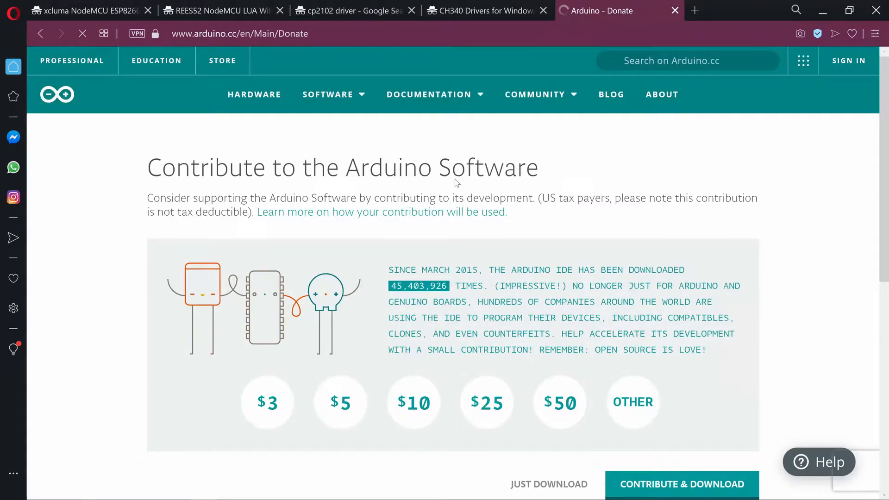
scroll(456, 183, down, 3)
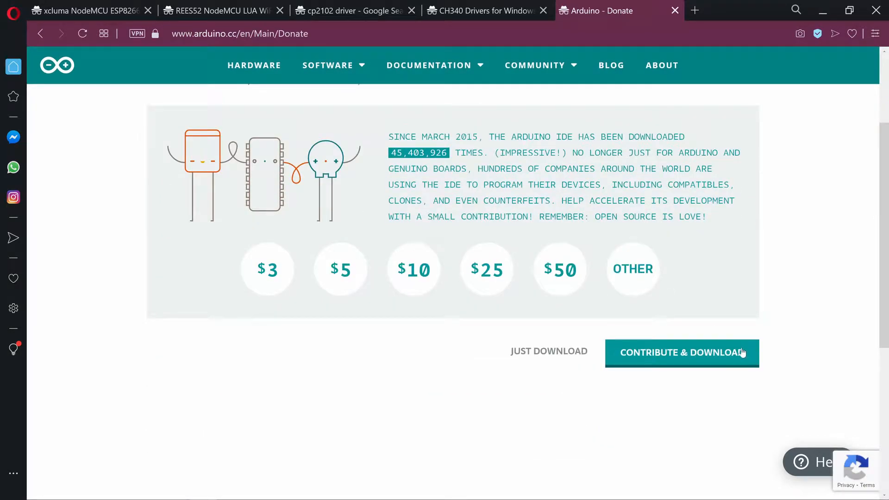
click(533, 350)
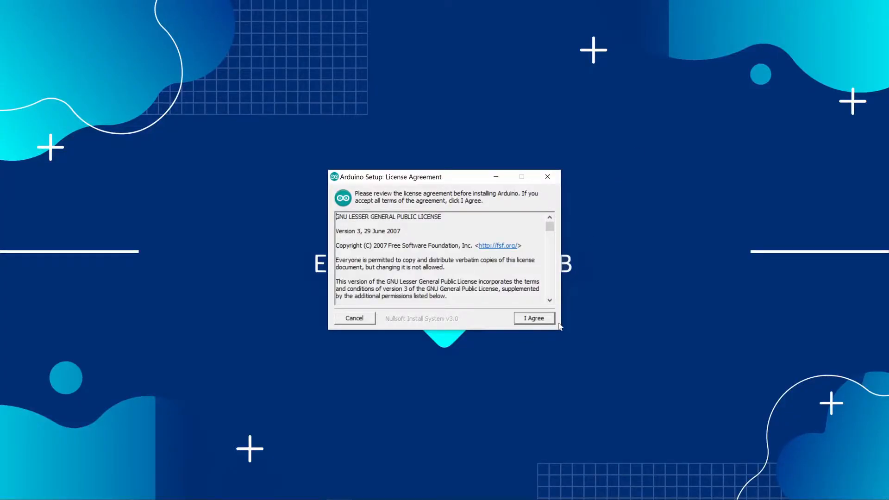
- Install Arduino by accepting the license agreement, keeping the default options and destination folder, and close the completed setup
click(544, 323)
click(544, 323)
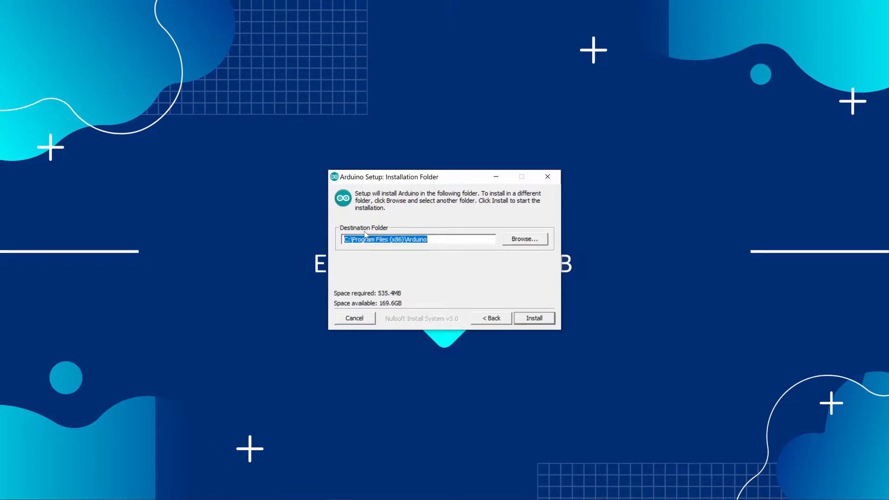
click(547, 319)
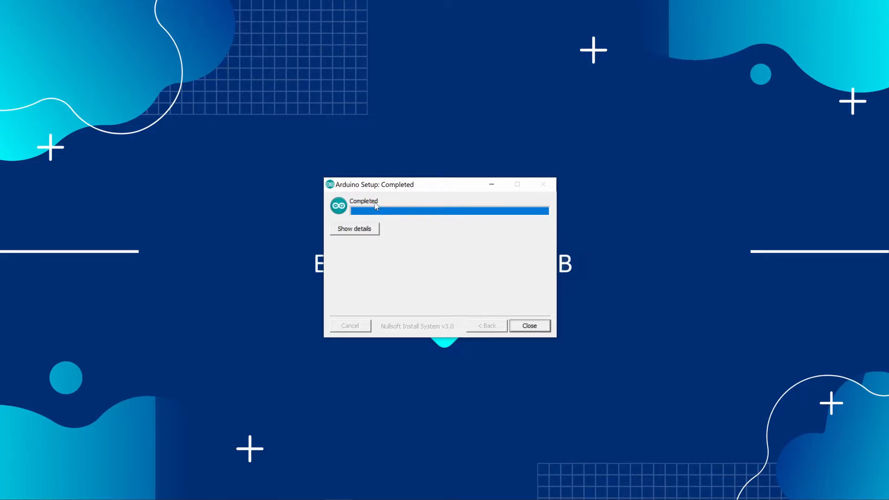
click(535, 329)
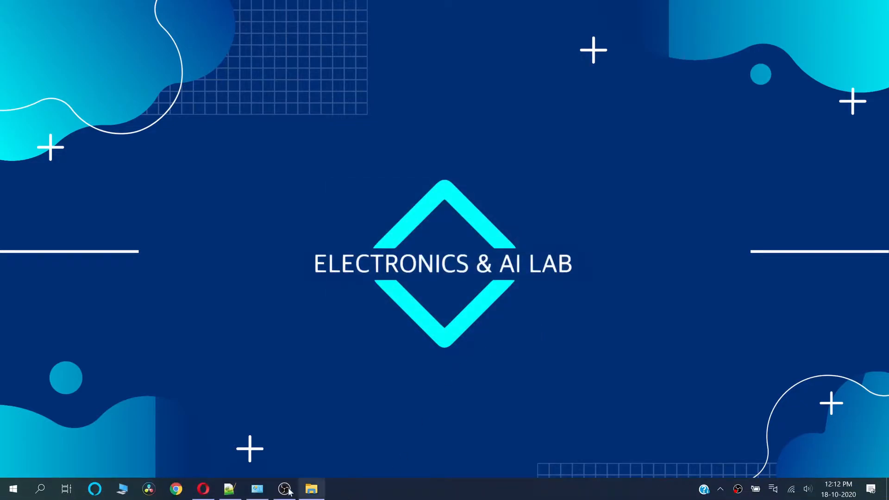
- Review the installation steps in Steps.txt, and compare the USB chips on the xcluma and REES52 NodeMCU product pages in the browser
click(229, 488)
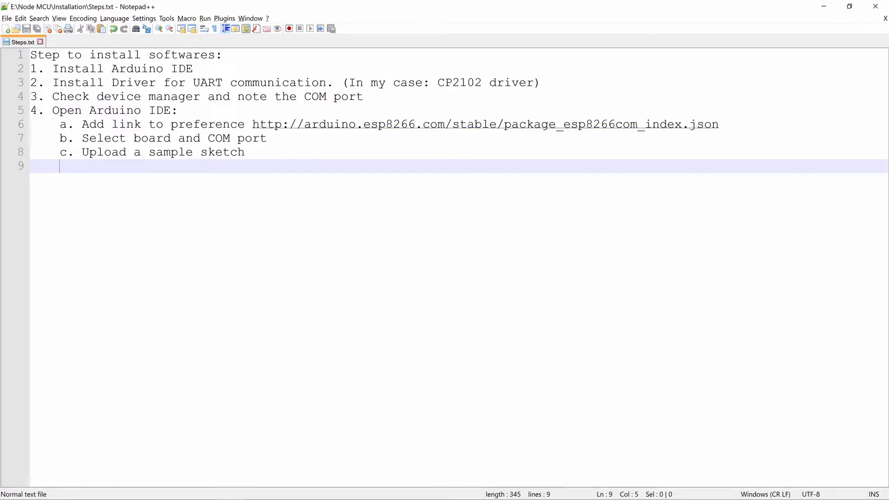
key(alt+Tab)
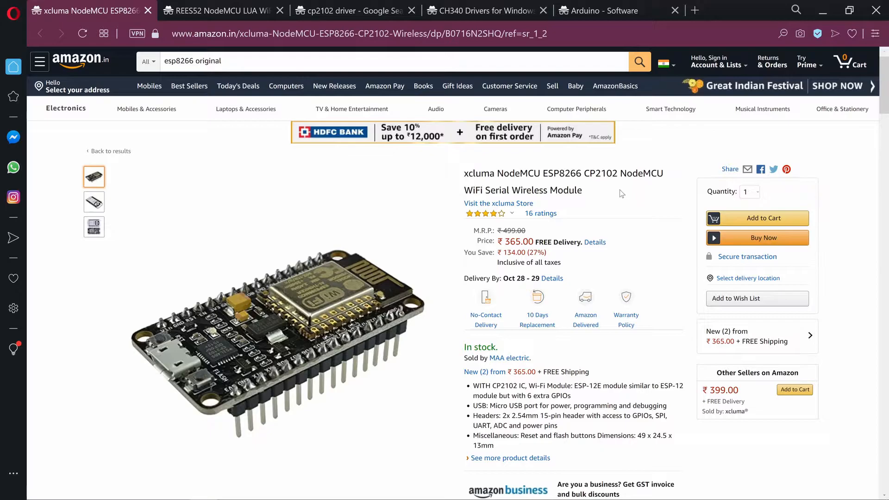
scroll(622, 194, down, 2)
scroll(621, 193, down, 2)
scroll(611, 194, up, 4)
click(208, 10)
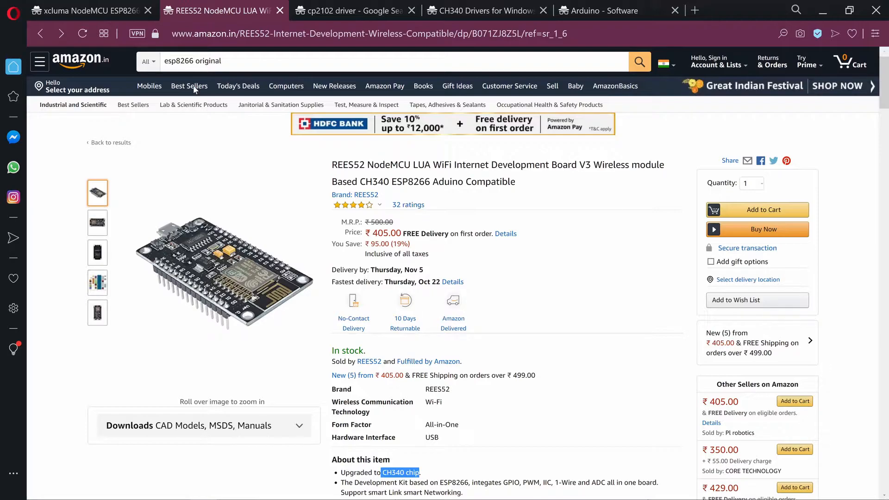
click(119, 14)
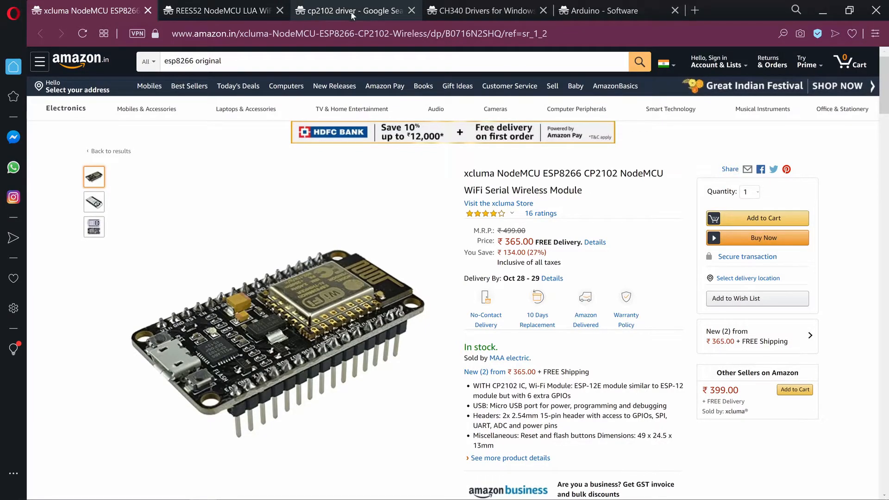
- Open the Silicon Labs CP210x VCP driver page from the "cp2102 driver" results, accept its cookies and locate the Windows 10 Universal download
click(322, 13)
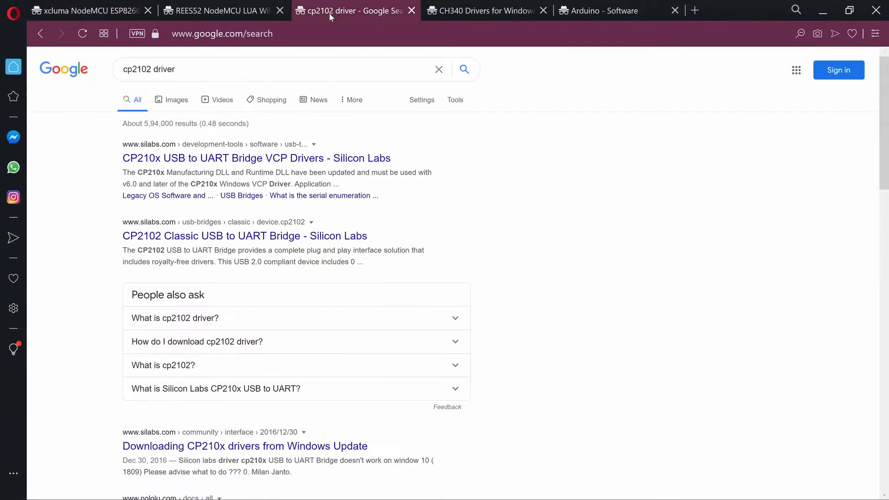
click(158, 163)
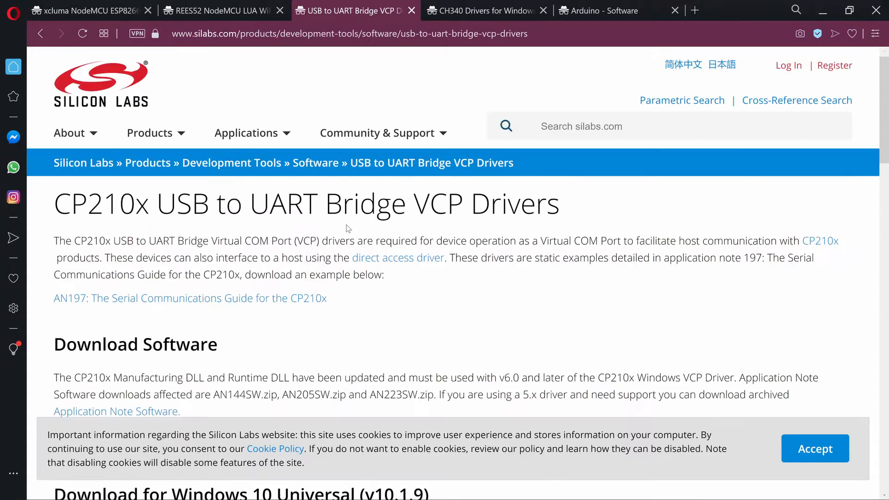
click(826, 449)
scroll(360, 253, down, 1)
scroll(360, 253, down, 8)
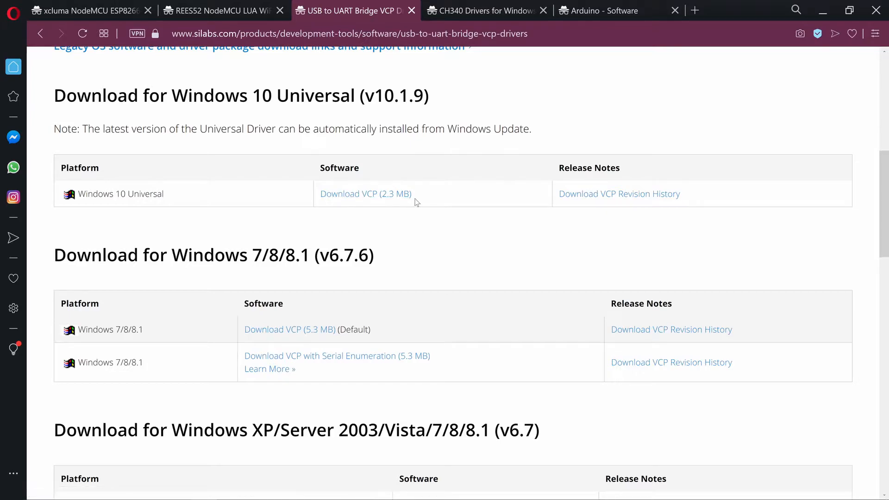
- Switch to File Explorer and open the extracted CP210x_Universal_Windows_Driver folder to find the driver installers
mouse_move(362, 493)
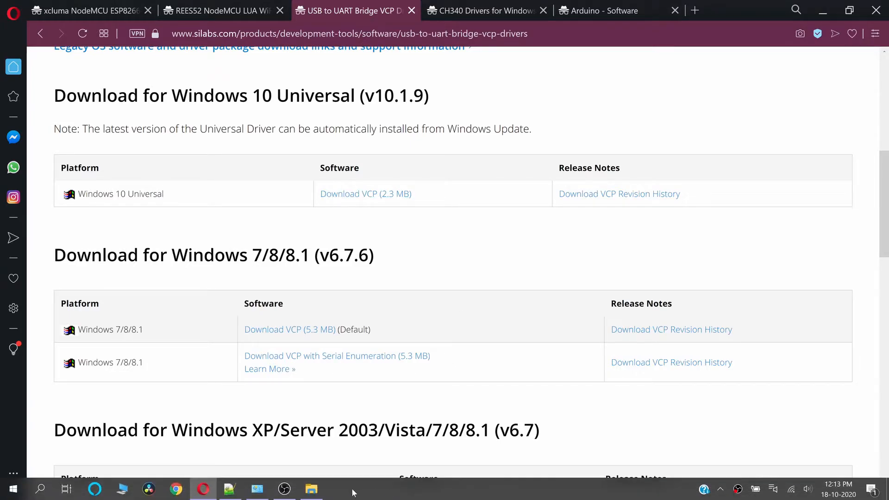
click(312, 490)
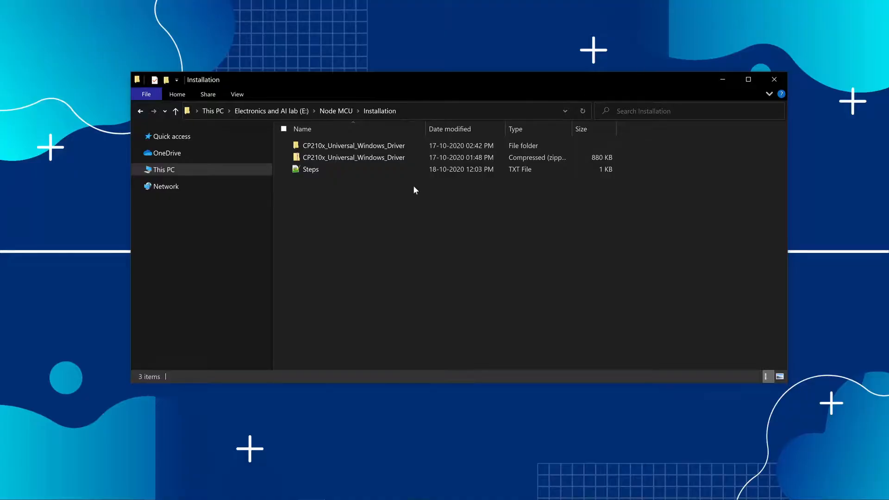
double_click(352, 148)
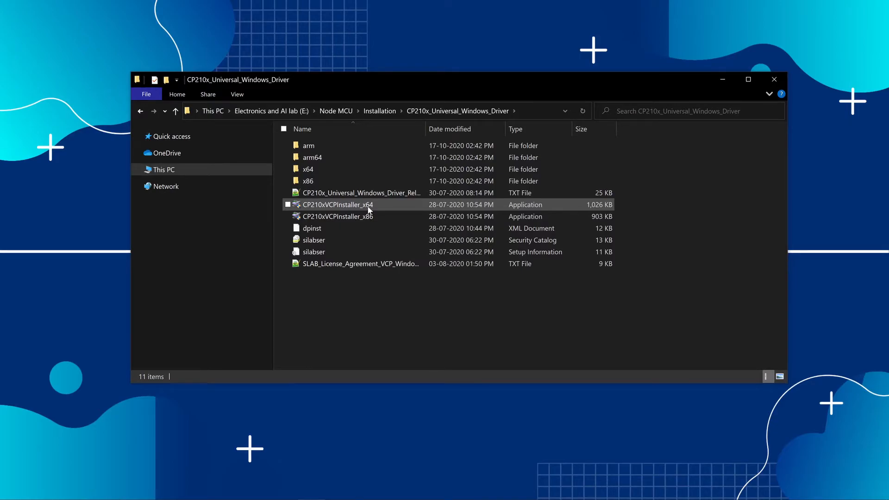
- Minimize the driver folder and open Device Manager from Control Panel to check the COM port of the CP210x bridge
click(722, 80)
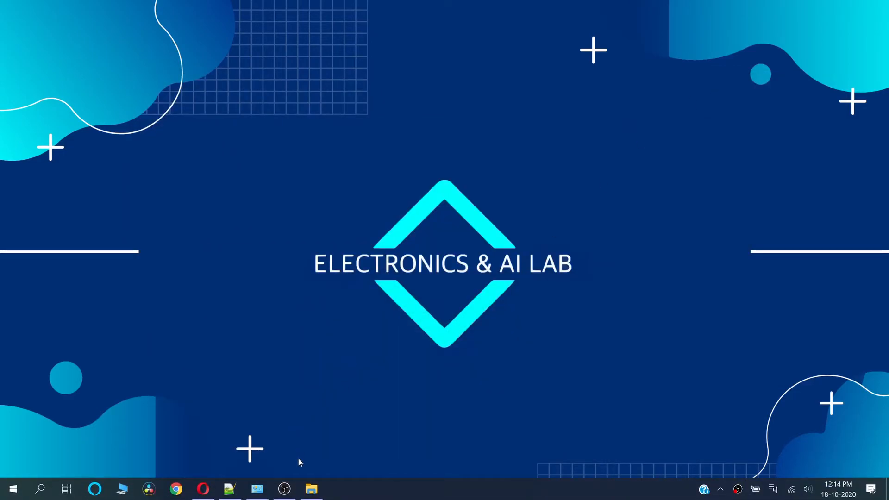
click(260, 489)
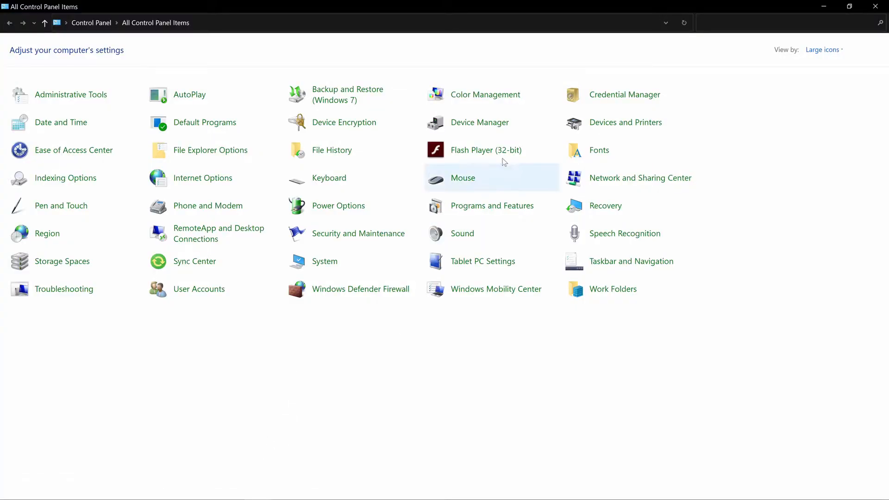
click(488, 127)
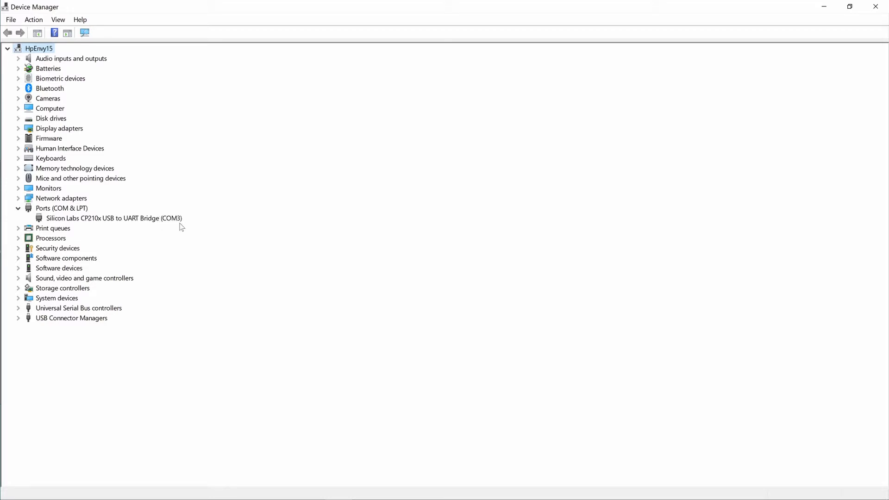
- Switch to the Steps.txt notes and go over the lines on driver installation, the COM port check and opening Arduino IDE
key(alt+Tab)
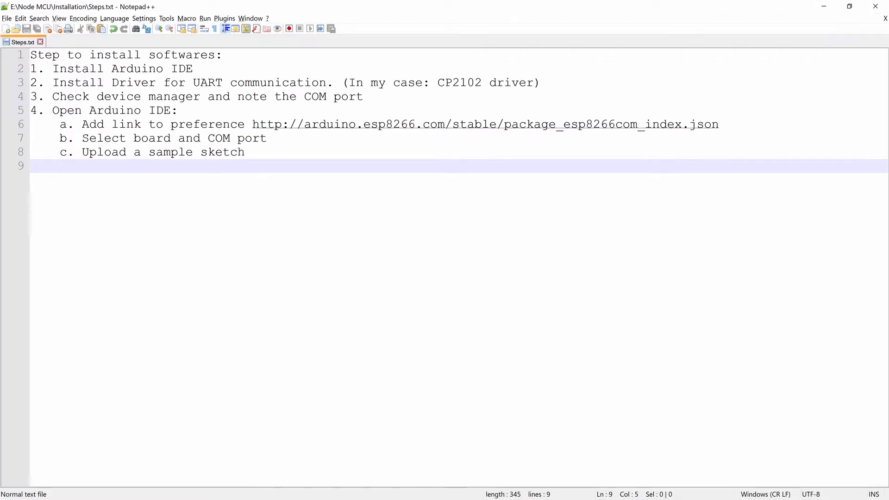
drag(53, 82, 546, 84)
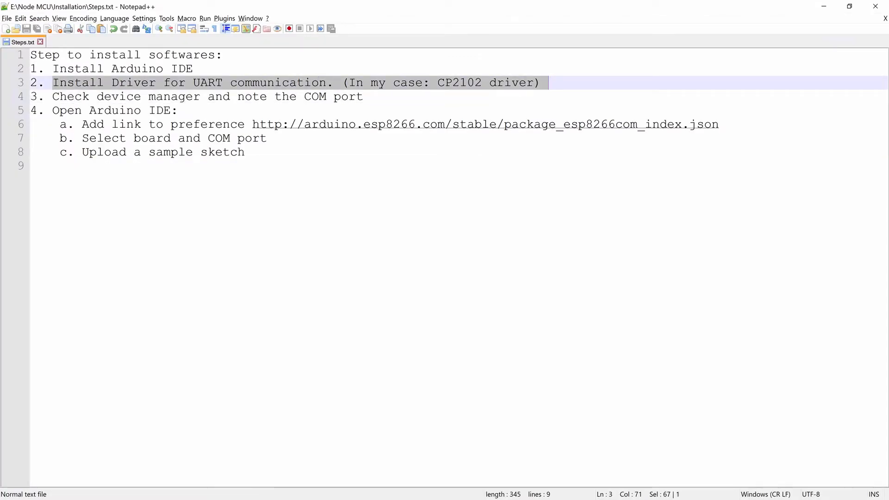
drag(53, 96, 364, 96)
click(179, 111)
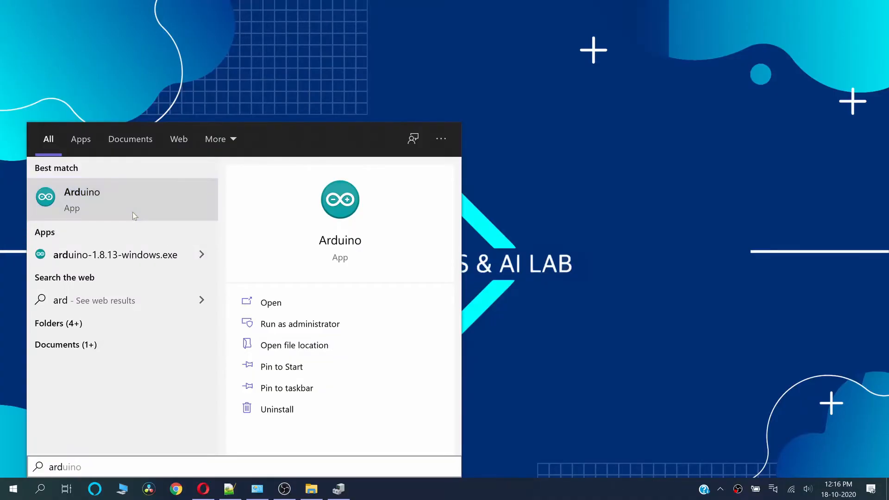
- Launch the Arduino IDE and open its Preferences
click(133, 213)
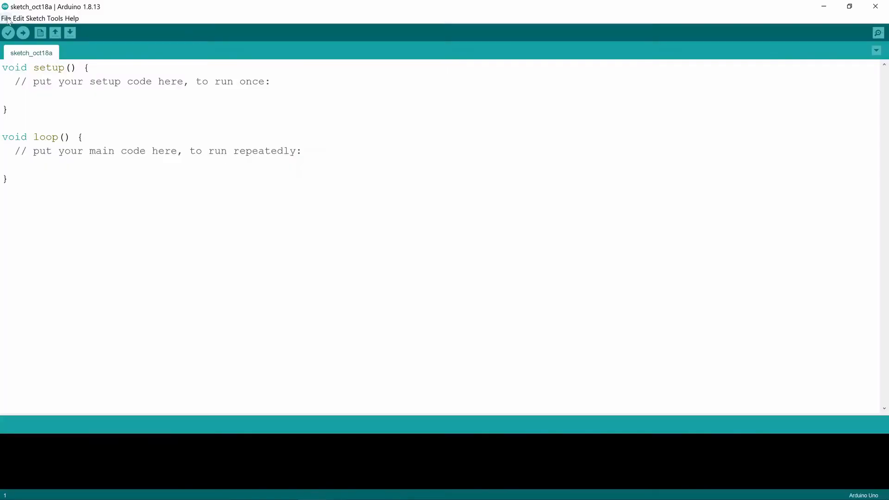
click(6, 18)
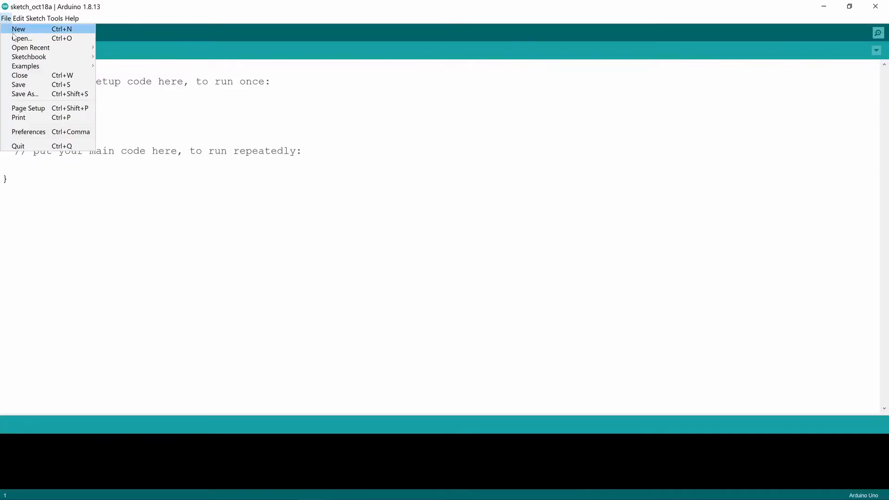
click(60, 133)
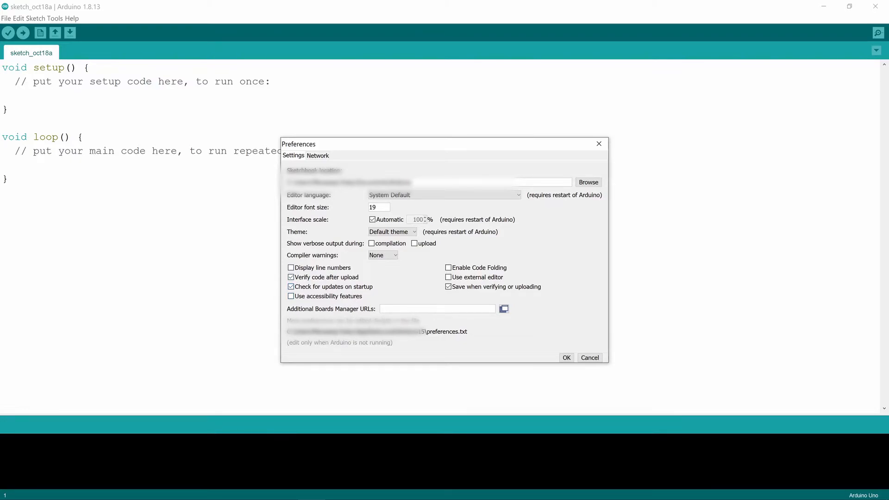
key(alt+Tab)
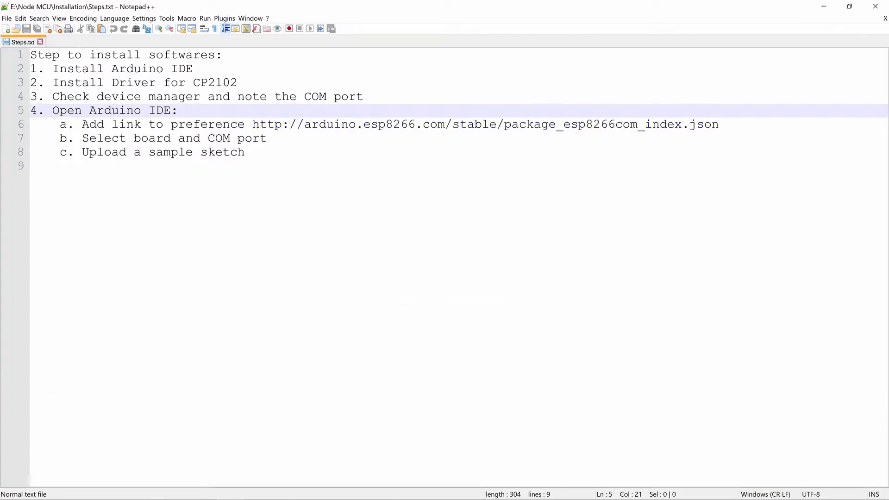
click(253, 125)
drag(252, 125, 719, 124)
key(ctrl+c)
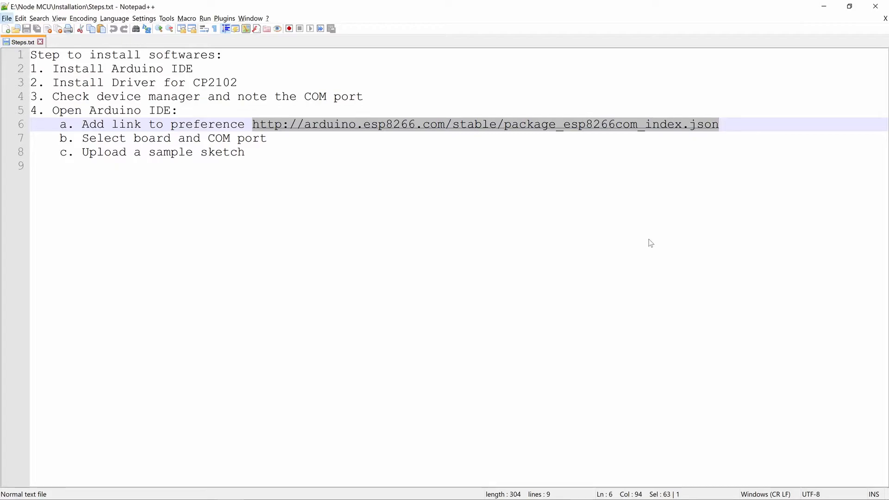
key(alt+Tab)
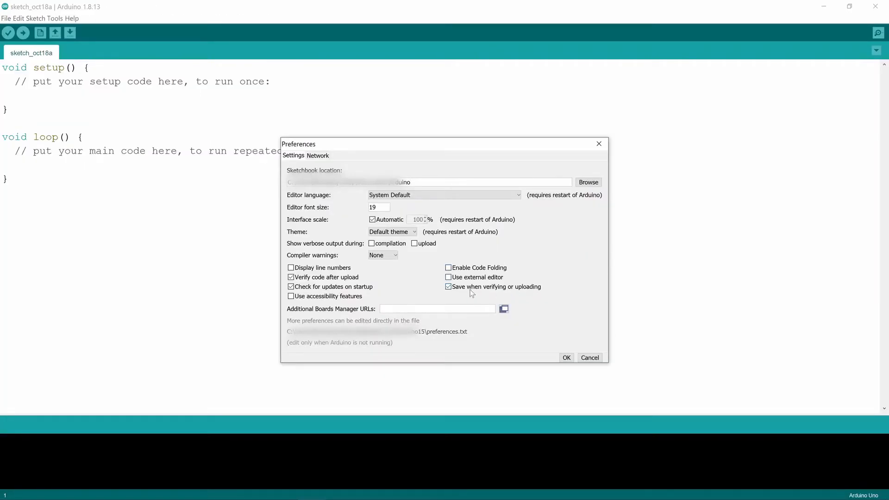
key(ctrl+v)
click(570, 359)
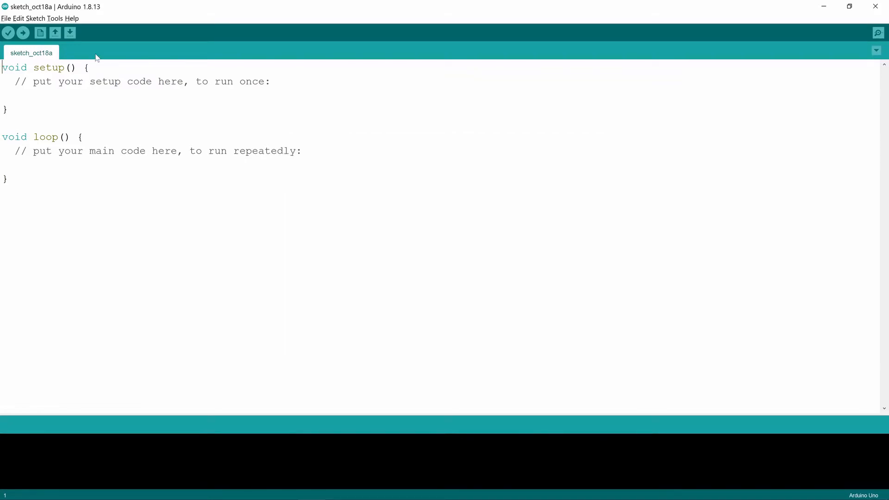
- Find esp8266 in the Boards Manager, install the ESP8266 Community package version 2.7.4 and close the manager
click(53, 19)
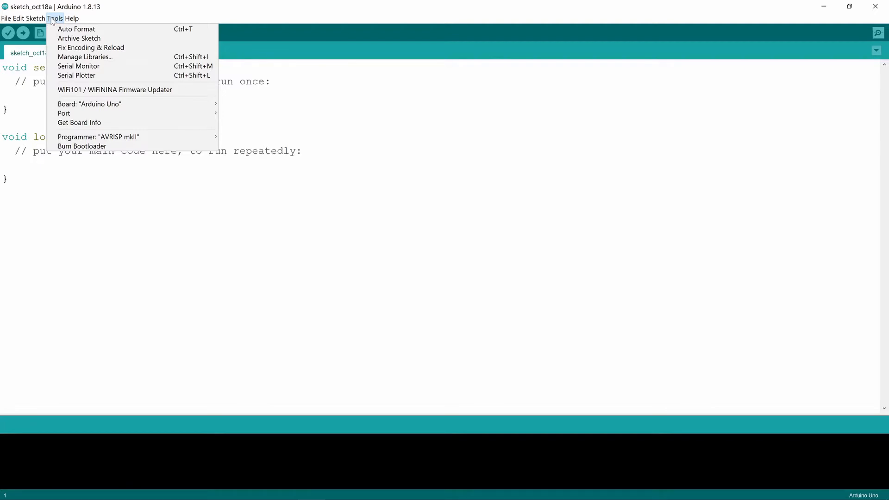
mouse_move(124, 104)
click(241, 106)
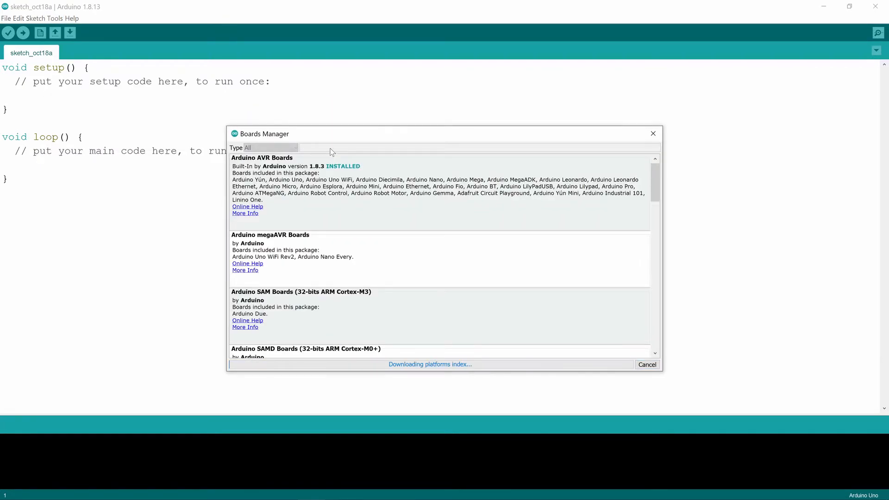
text(e)
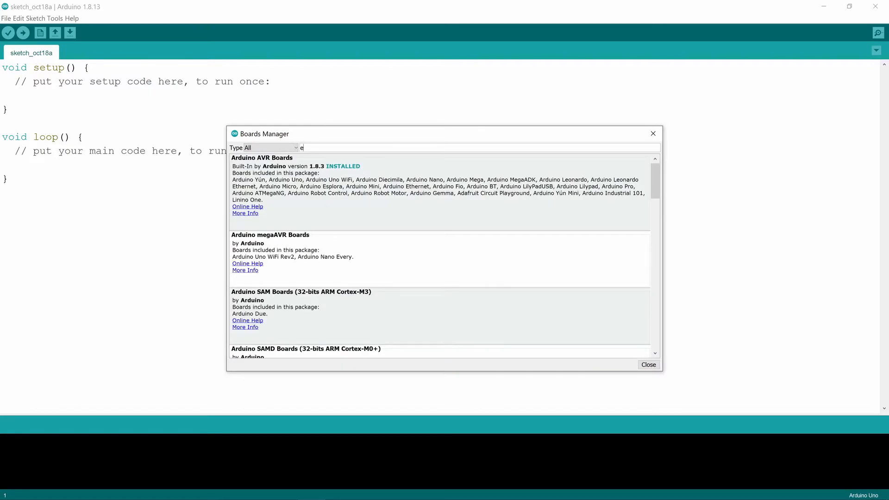
text(sp8266)
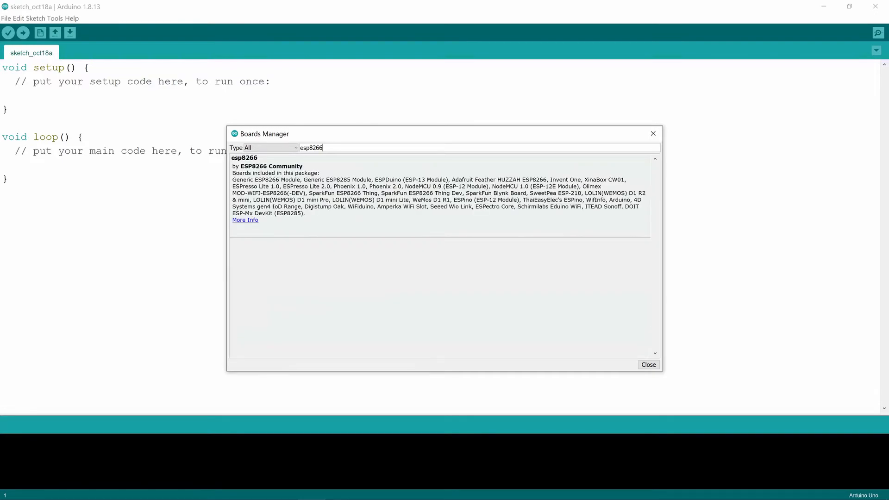
mouse_move(336, 192)
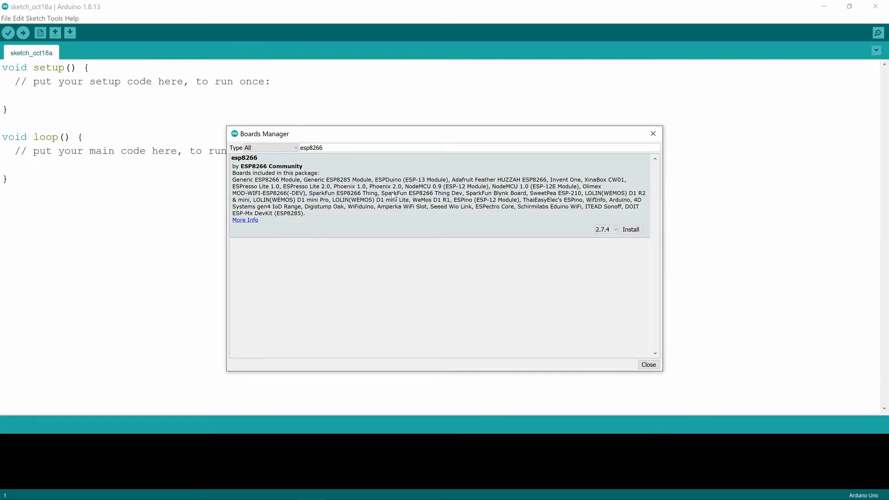
click(631, 230)
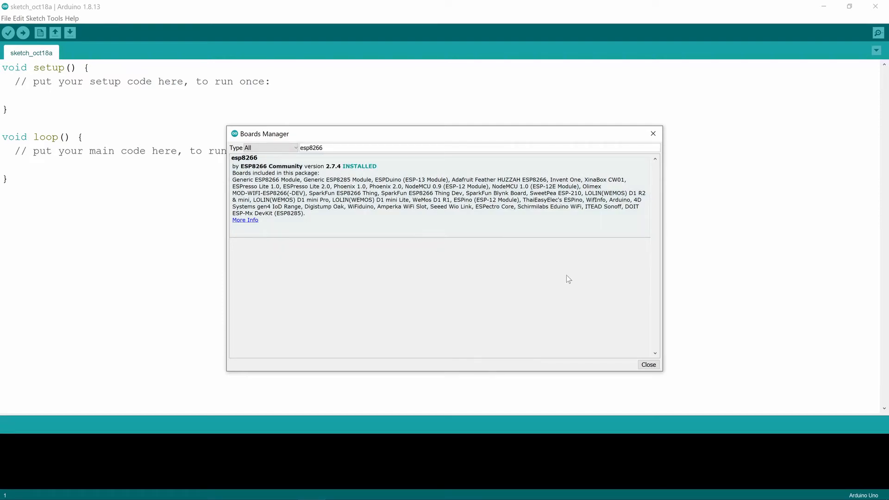
mouse_move(344, 189)
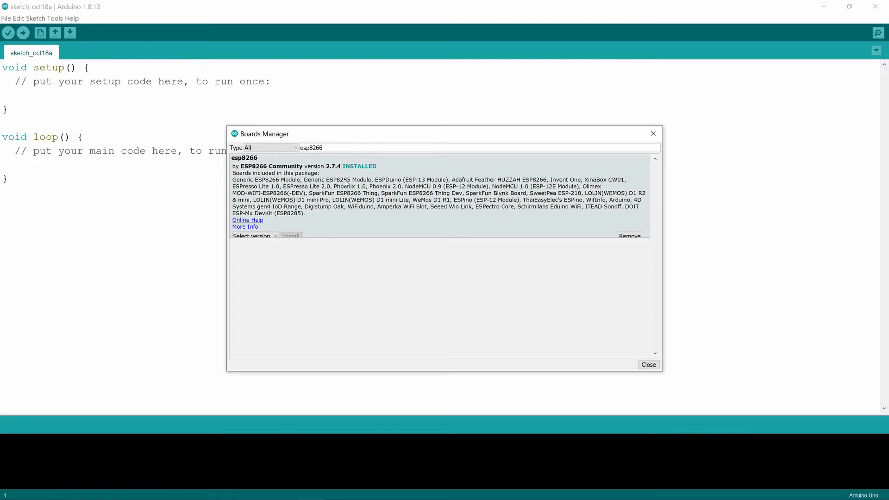
click(649, 365)
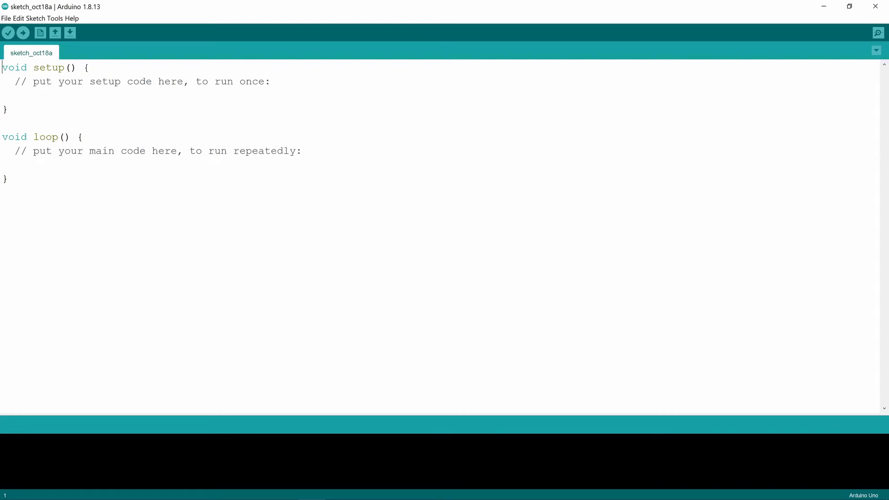
- Set the board to NodeMCU 1.0 (ESP-12E Module) from the ESP8266 Boards and the serial port to COM3
click(54, 19)
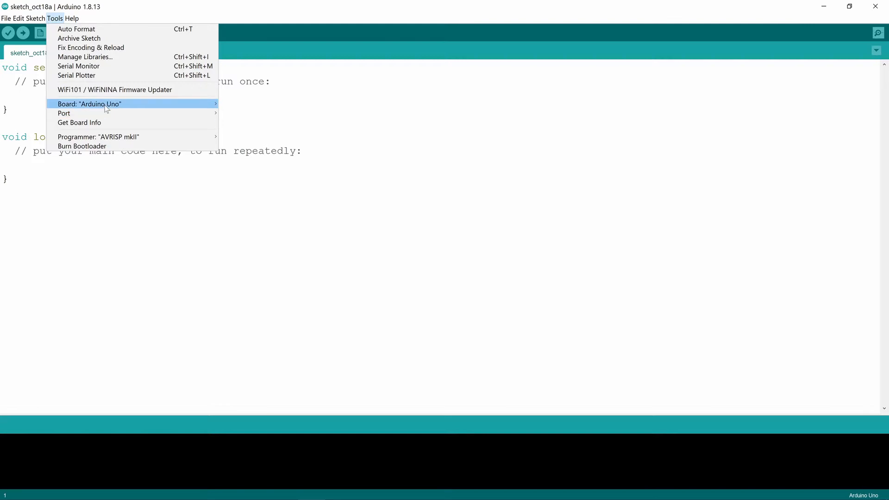
mouse_move(109, 106)
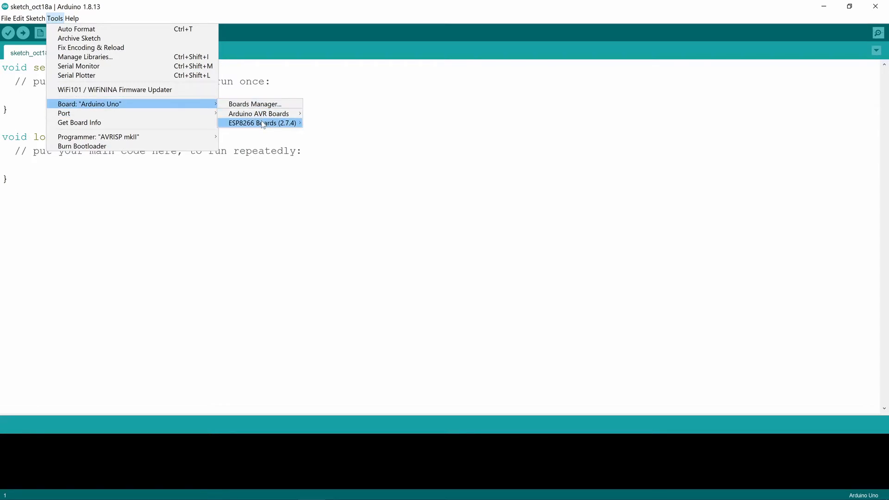
mouse_move(261, 124)
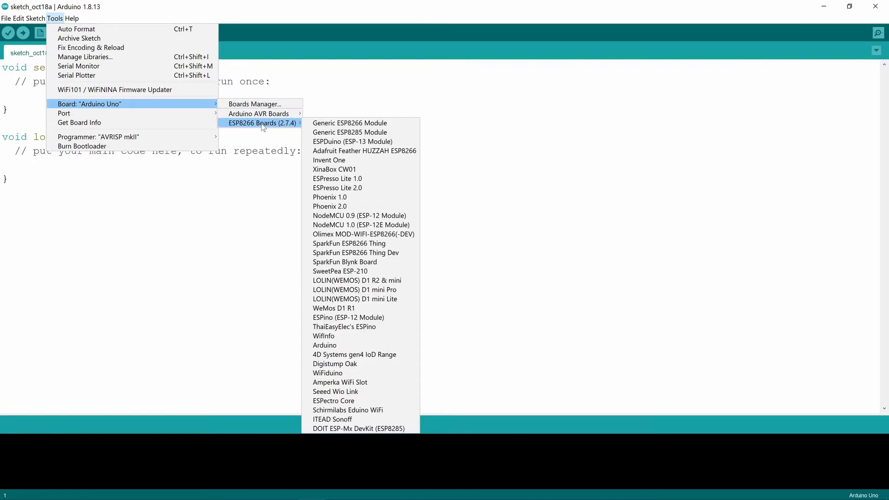
click(353, 226)
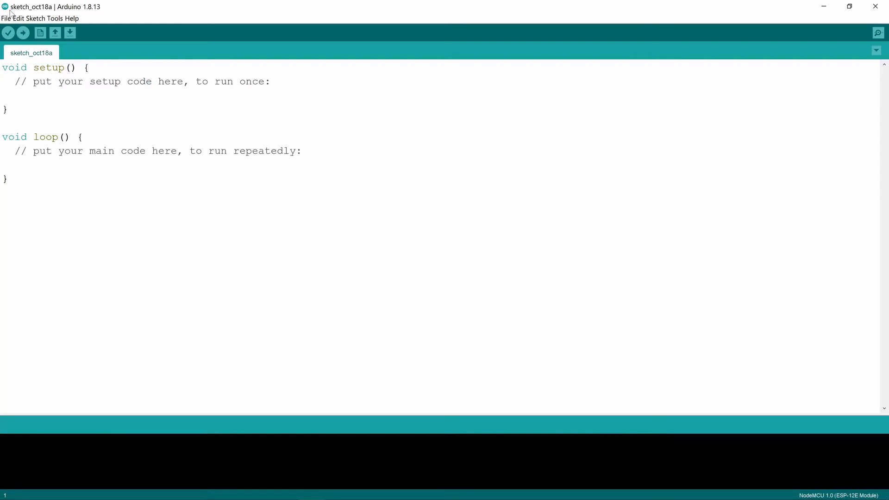
click(53, 19)
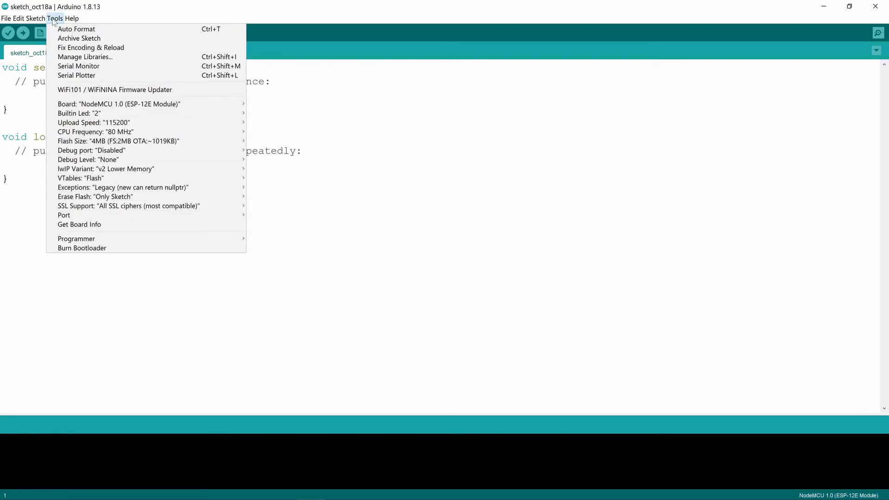
mouse_move(155, 215)
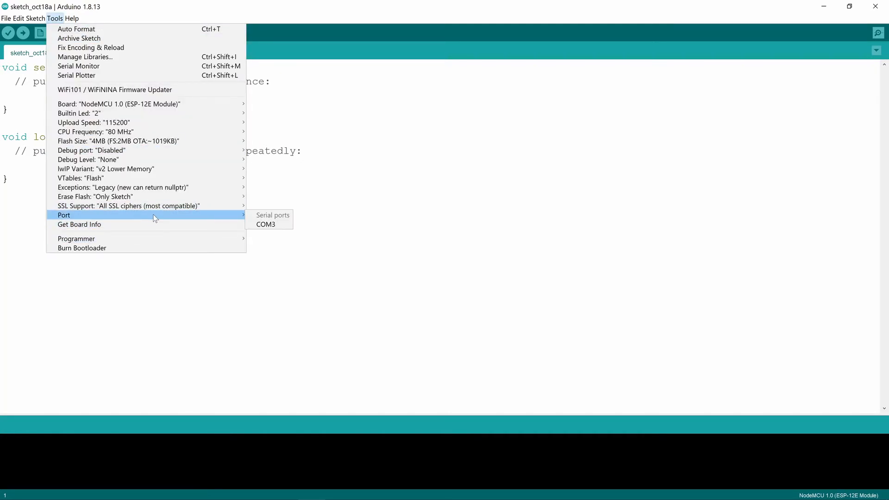
click(271, 228)
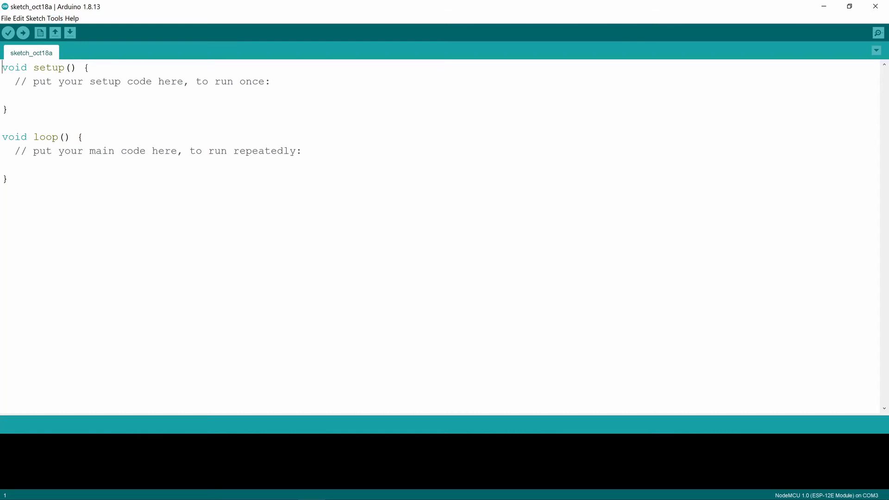
- Check the "Upload a sample sketch" line in the Steps.txt notes in Notepad++ and return to the Arduino IDE
click(6, 19)
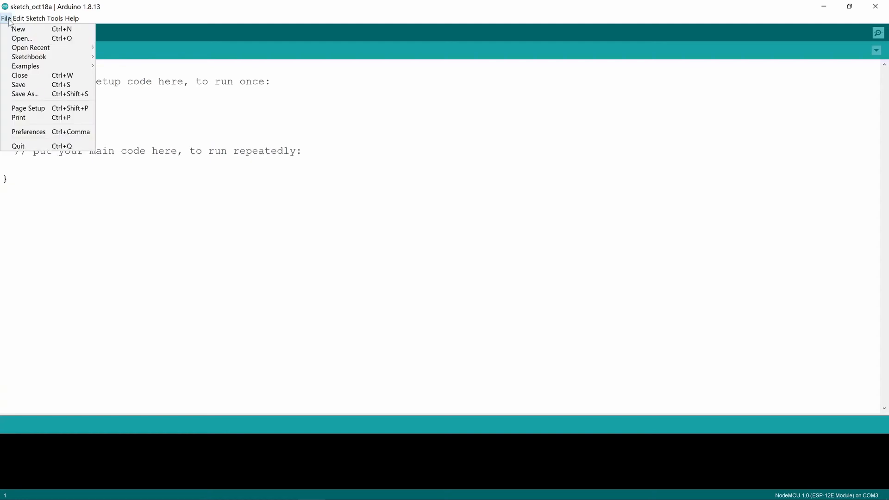
key(alt+Tab)
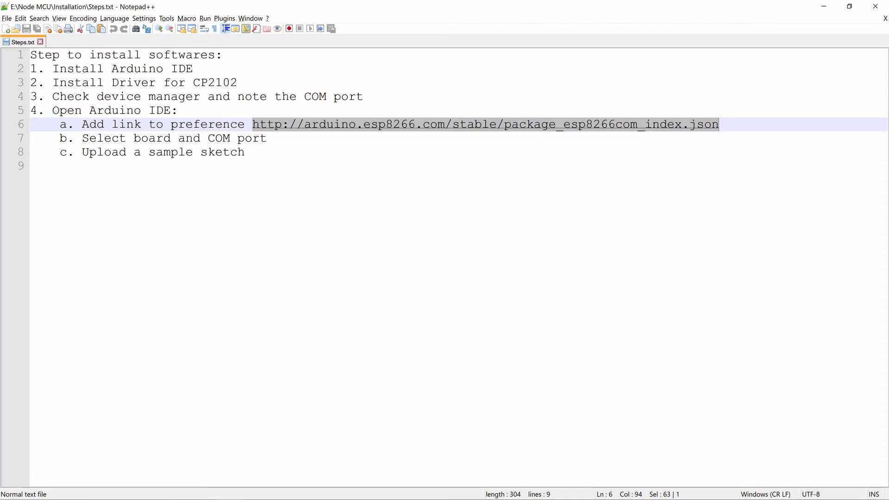
drag(83, 152, 242, 157)
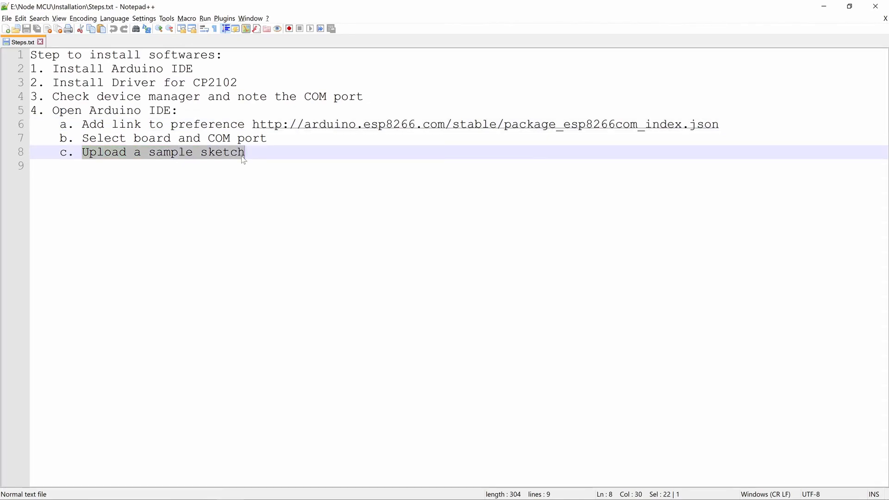
key(alt+Tab)
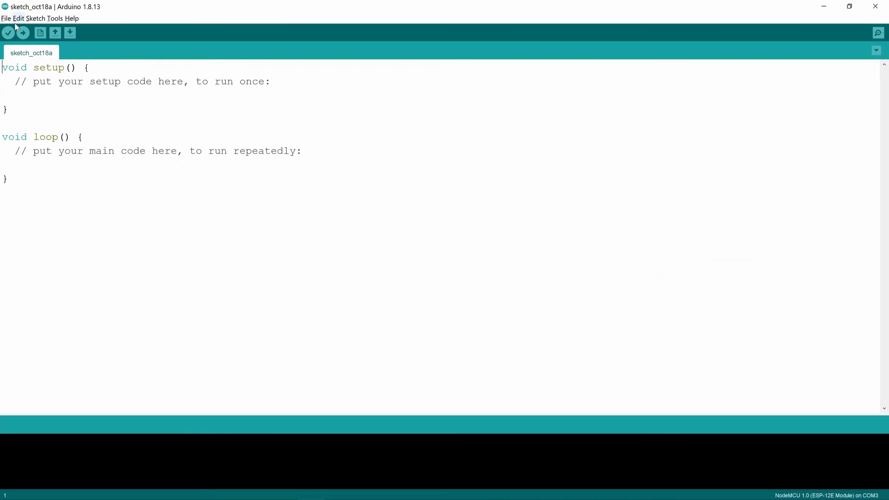
- Open the Blink sketch from the ESP8266 examples in a maximized window and upload it to the board
click(6, 18)
mouse_move(25, 66)
mouse_move(119, 311)
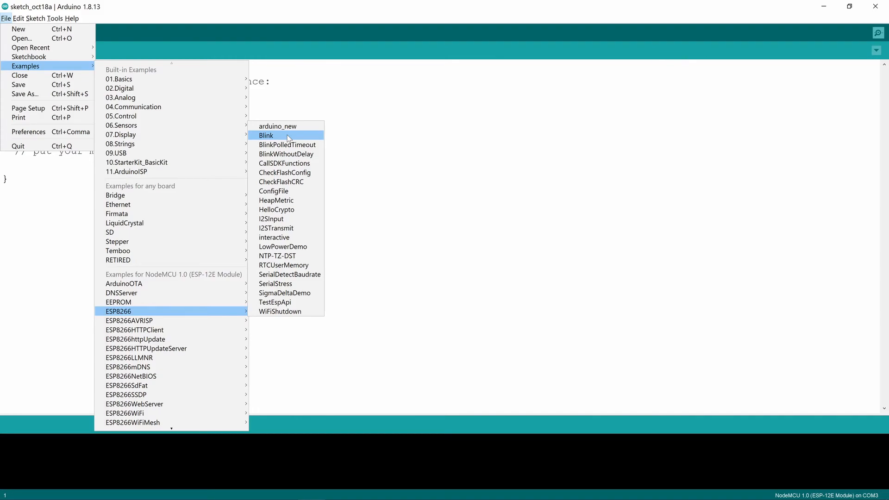
click(288, 137)
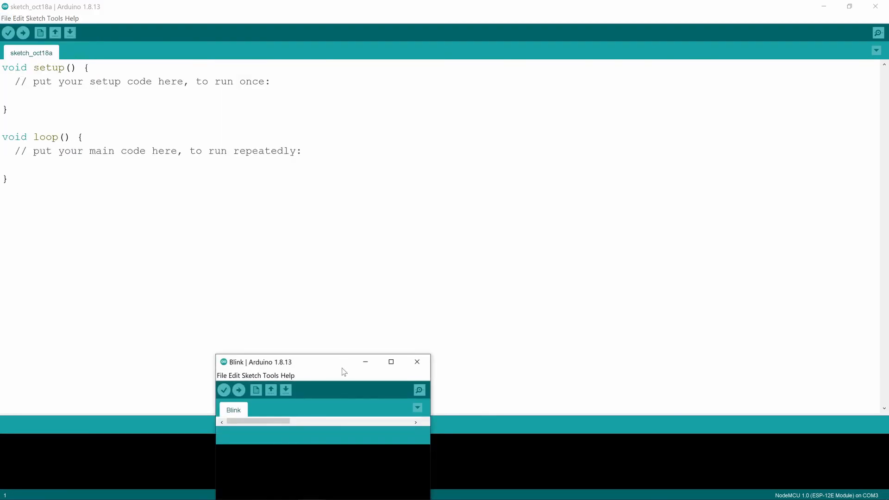
double_click(345, 361)
click(23, 34)
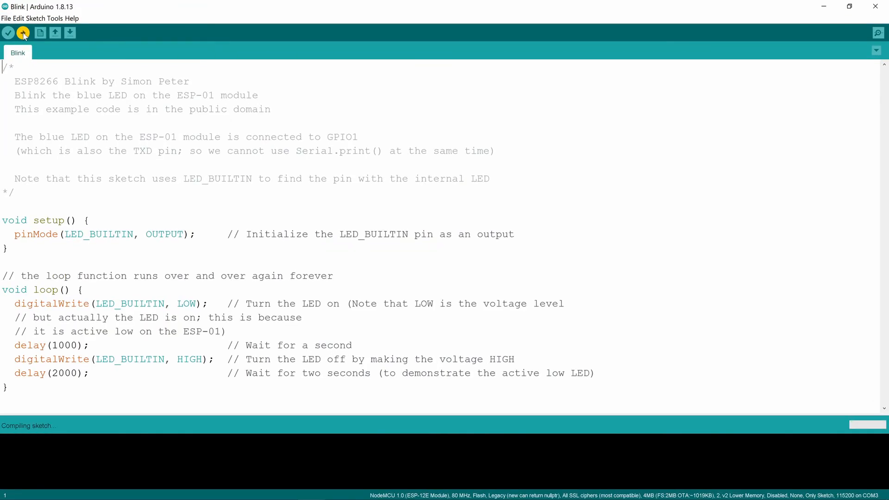